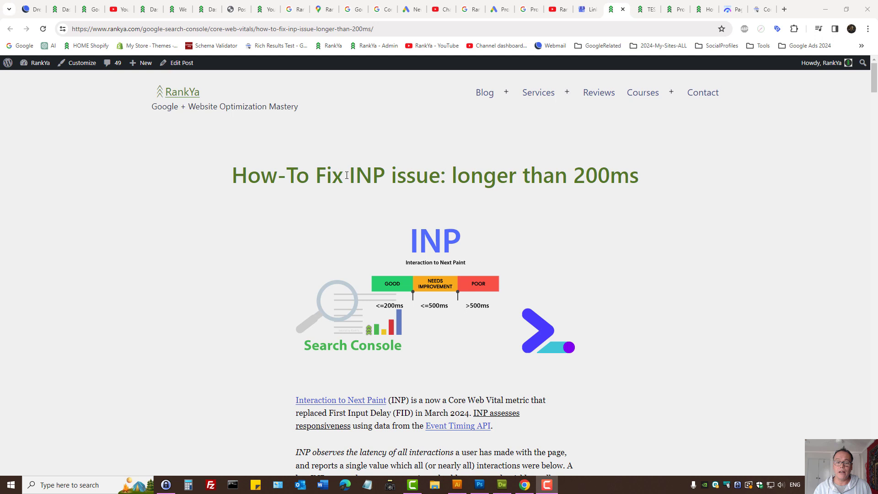
Select the words 'INP issue' in the RankYa article heading.
left_click_drag(350, 176, 441, 179)
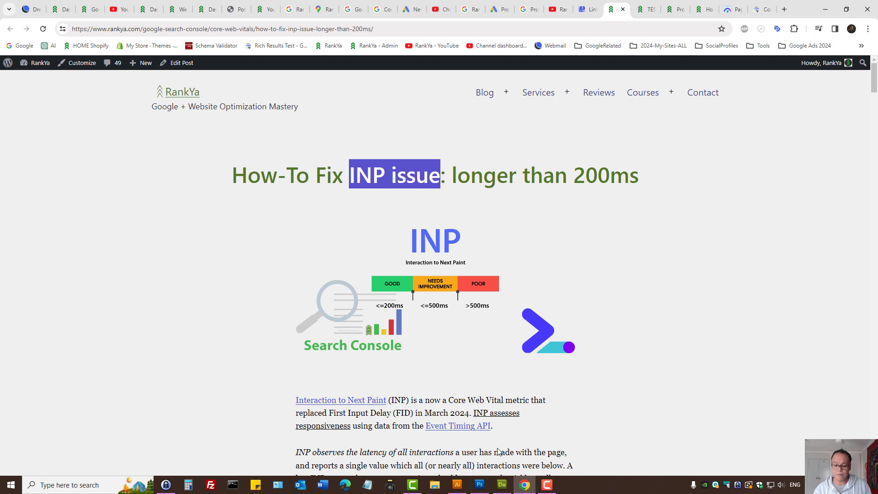
Bring Photoshop's Search Console screenshot of 4.83K affected URLs and 204ms group INP to the front.
left_click(480, 485)
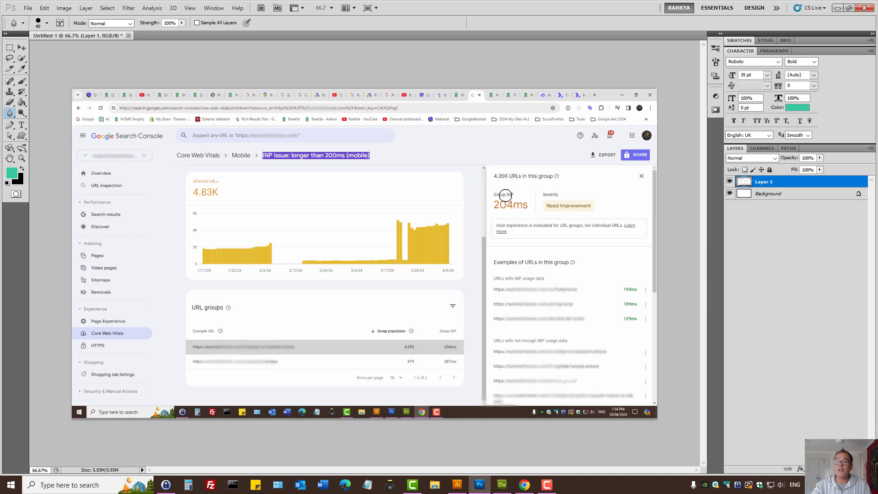
Return to the INP article in Chrome and clear the title highlight.
left_click(525, 485)
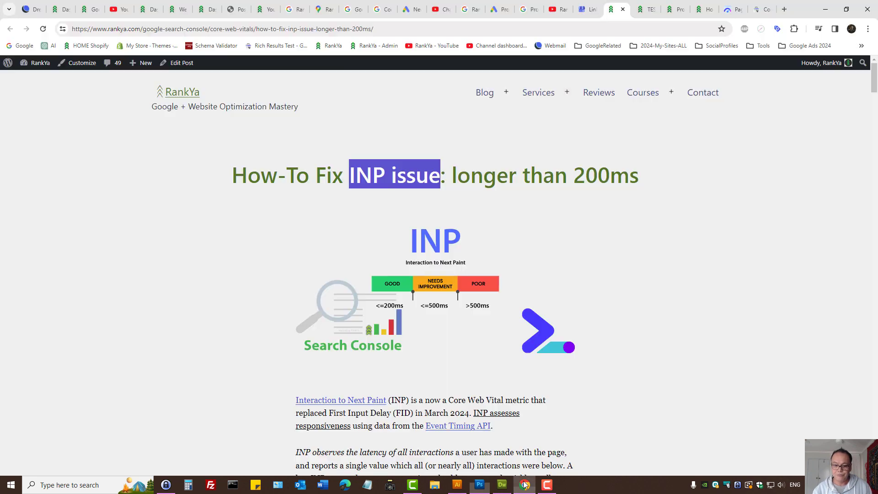
left_click(499, 170)
scroll(487, 283, "down", 3)
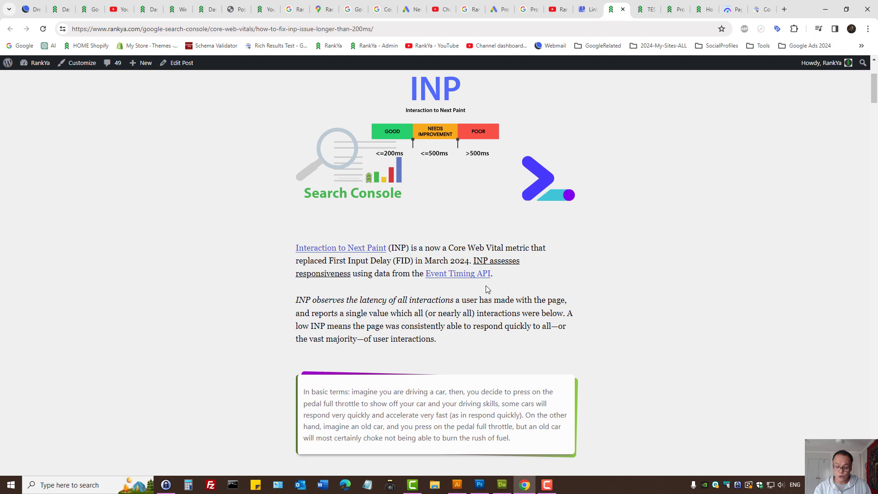
scroll(491, 279, "up", 3)
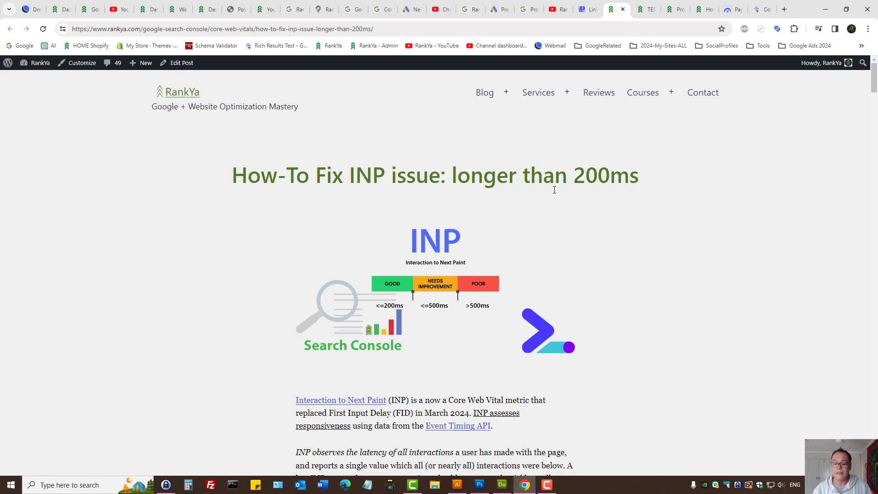
scroll(519, 234, "down", 5)
scroll(491, 243, "down", 3)
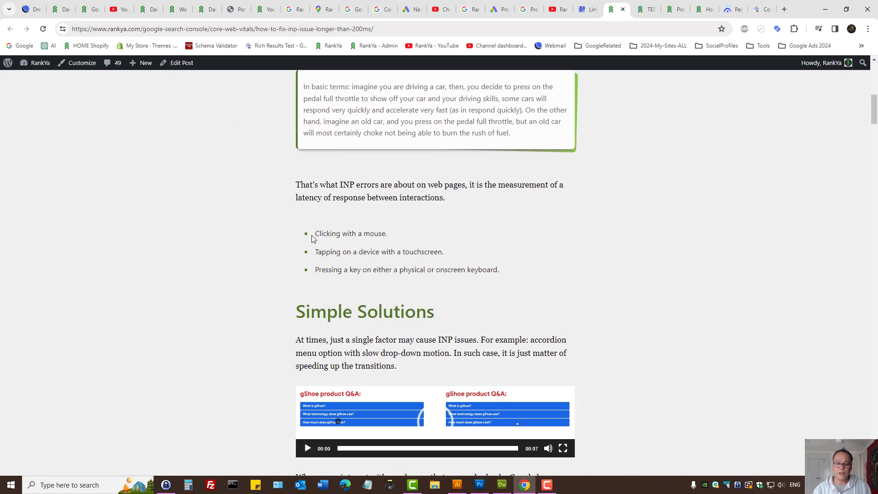
Play the responsiveness demo video briefly and pause it at 00:02.
left_click_drag(313, 234, 407, 233)
left_click(460, 233)
scroll(486, 233, "down", 3)
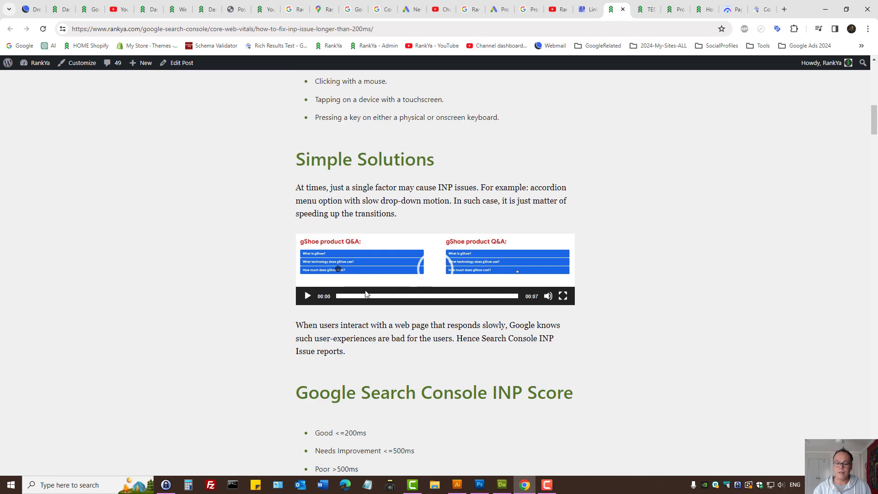
left_click(307, 297)
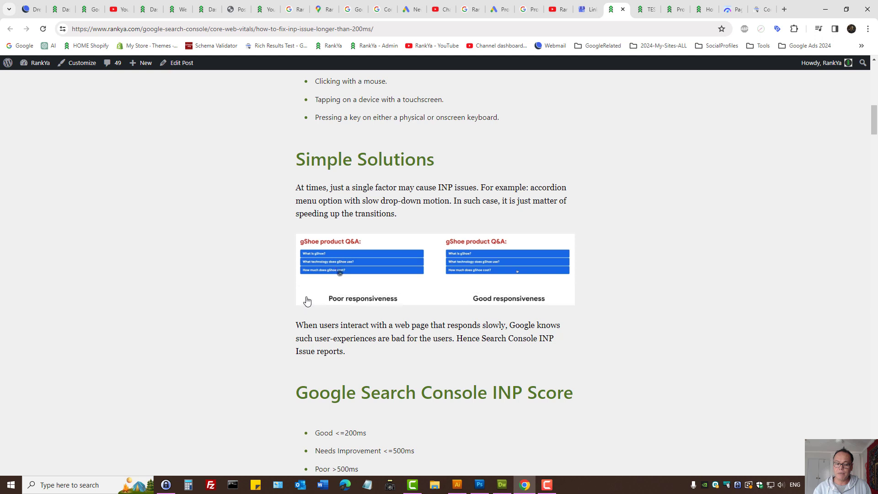
left_click(307, 295)
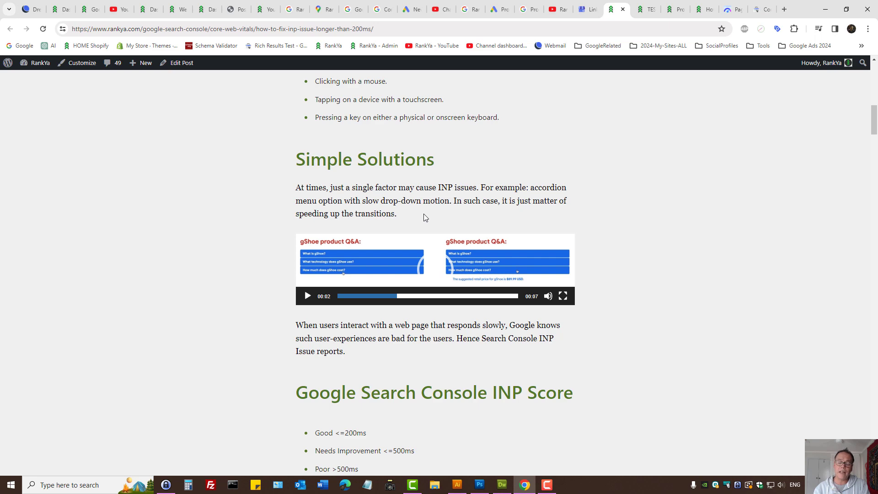
scroll(423, 213, "down", 6)
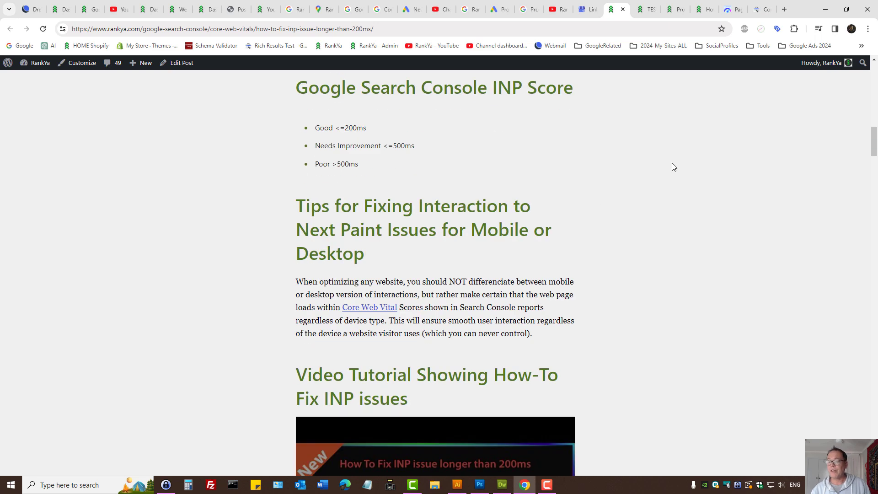
Add TEST Product Two to the cart and dismiss the added-to-cart notification.
left_click(646, 9)
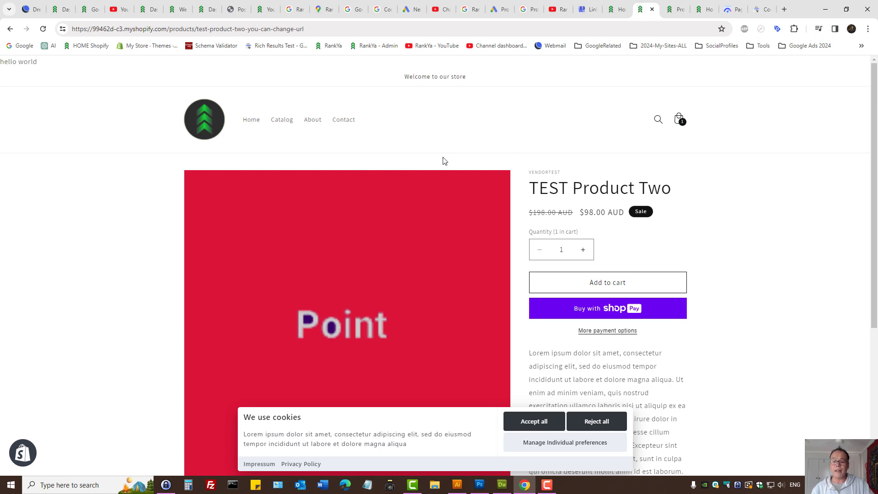
left_click(600, 287)
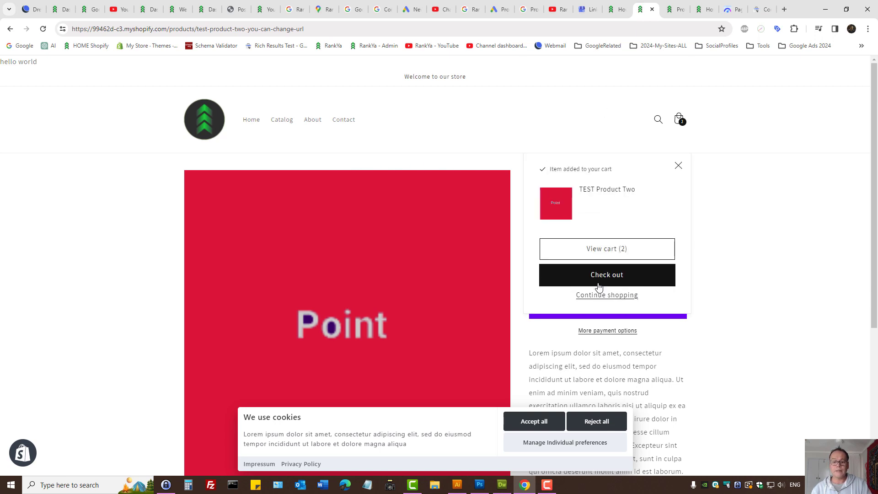
left_click(678, 168)
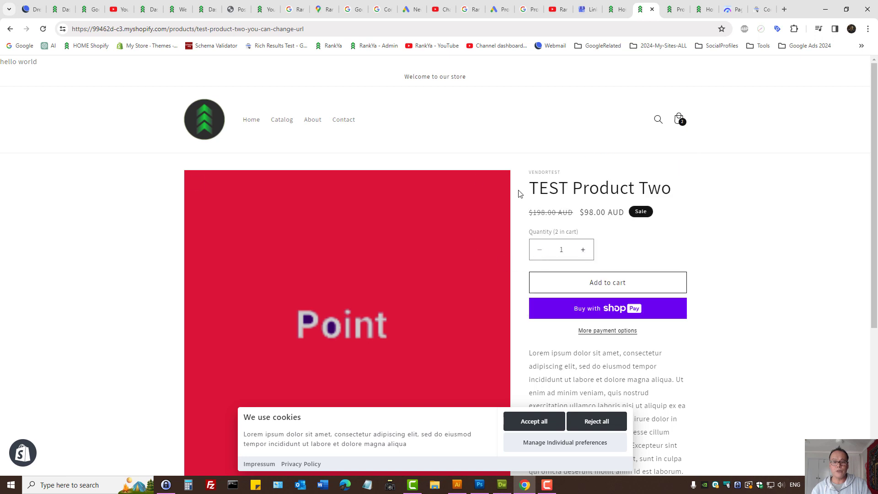
Filter the store's Products page to in-stock items, sorted by price high to low.
left_click(676, 7)
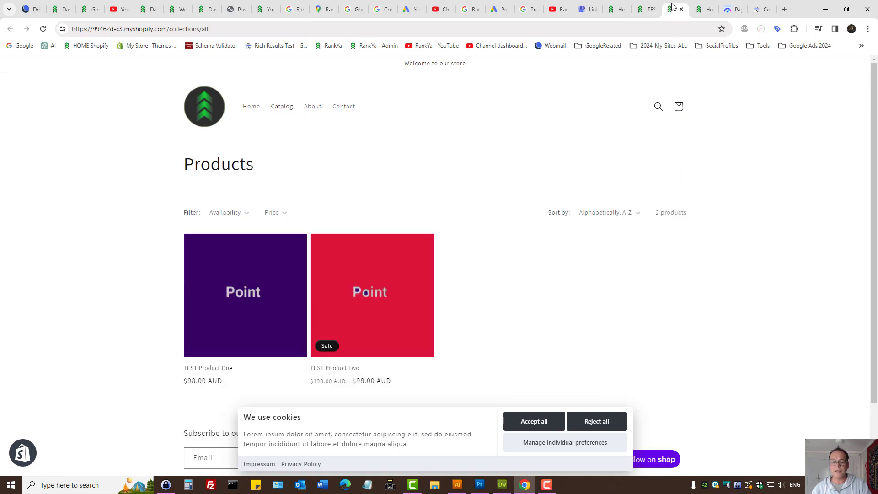
left_click(235, 213)
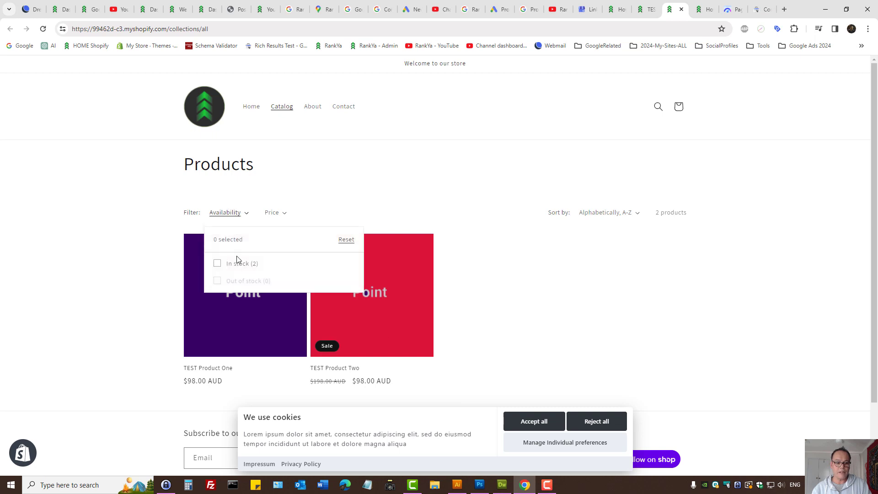
left_click(219, 264)
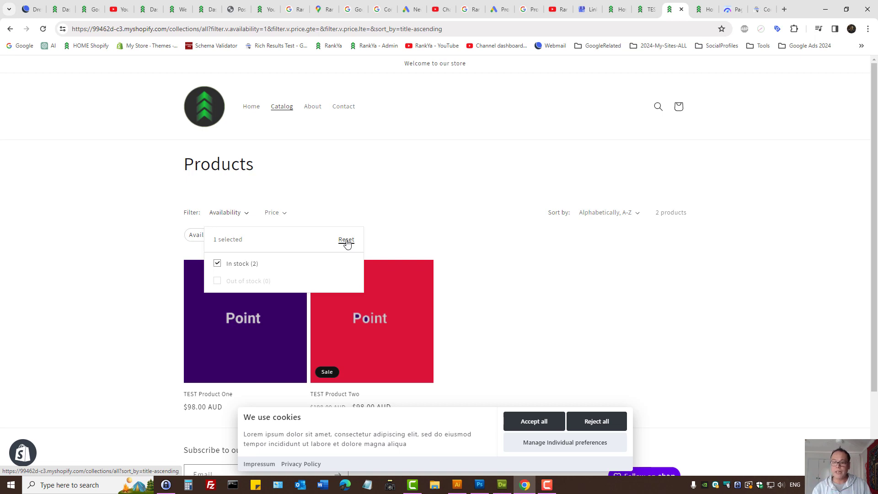
left_click(620, 215)
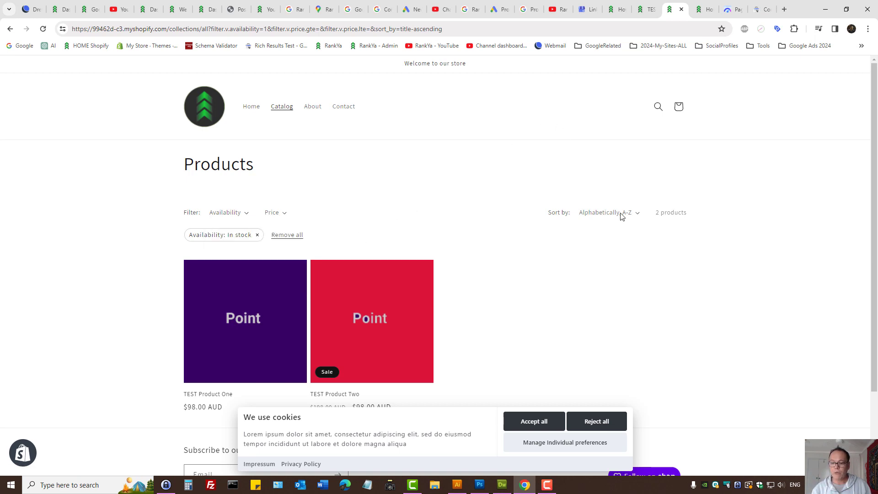
left_click(608, 266)
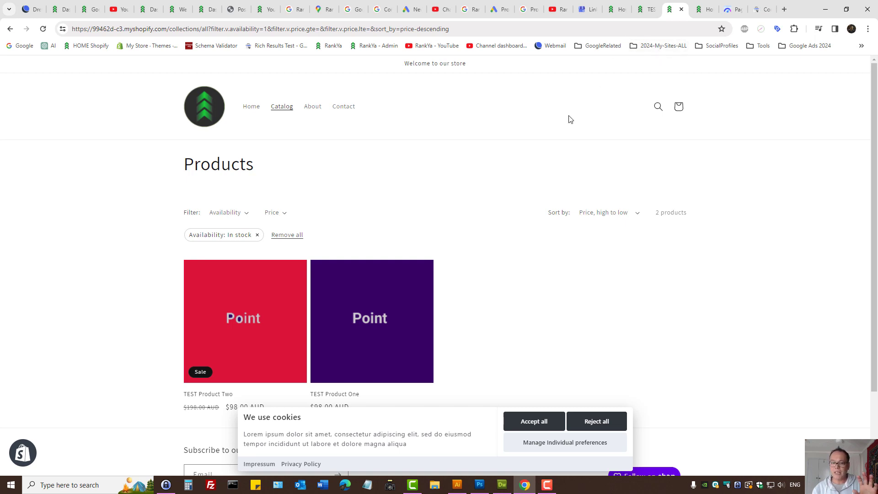
left_click(619, 5)
left_click(704, 5)
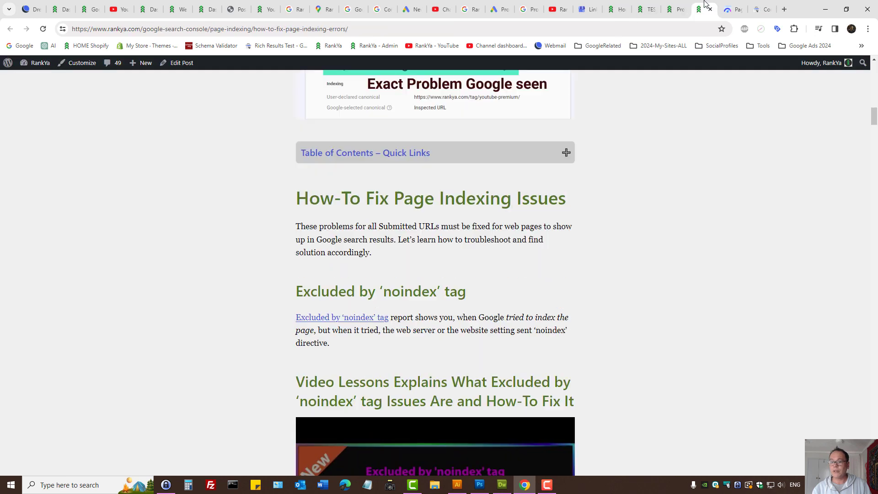
left_click(567, 154)
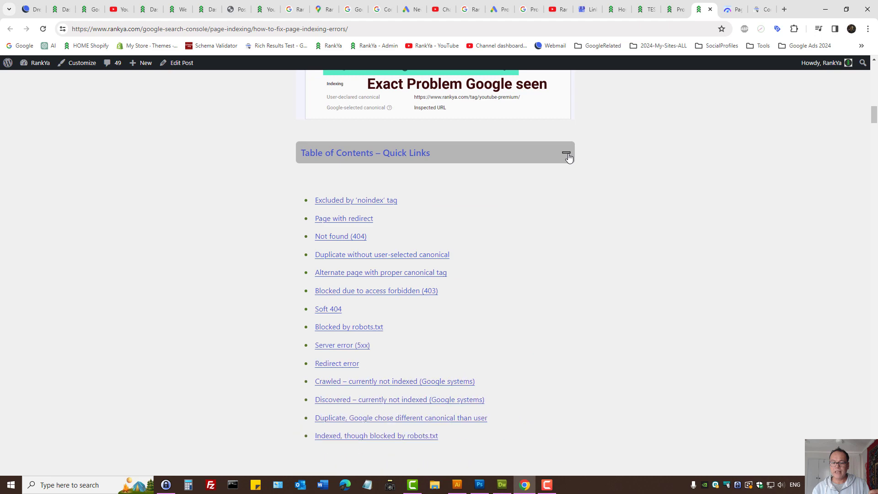
left_click(567, 155)
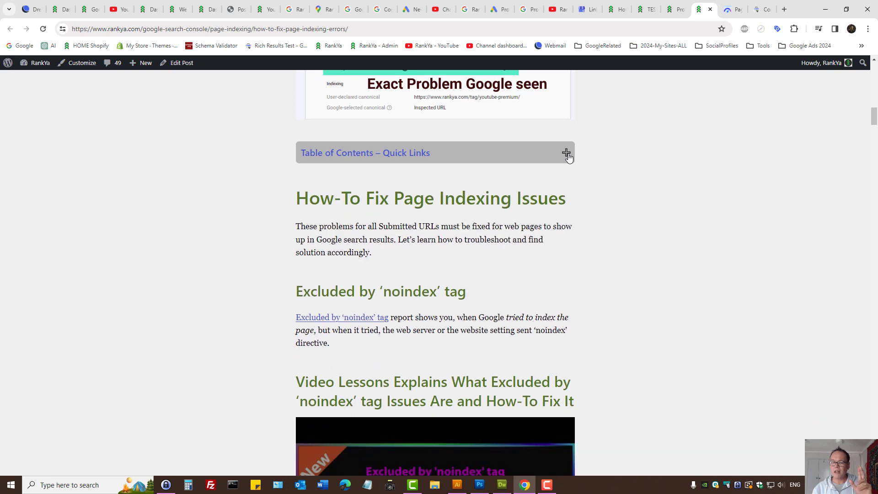
left_click(567, 155)
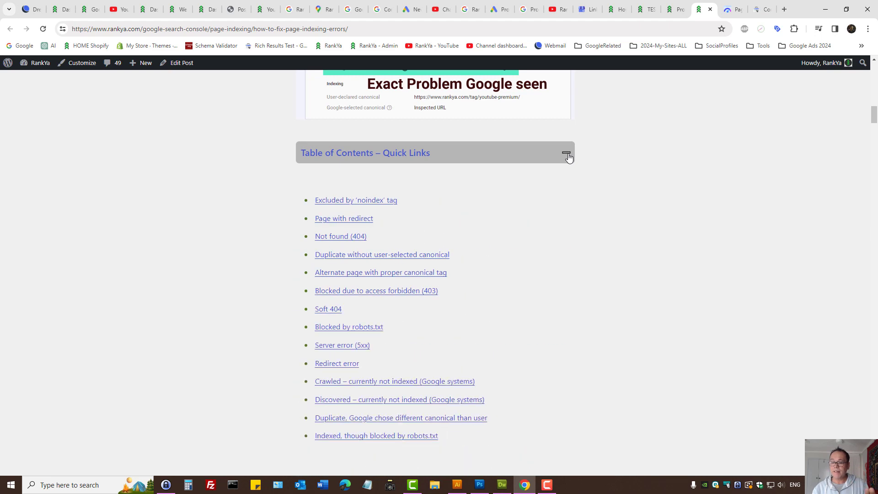
left_click(568, 155)
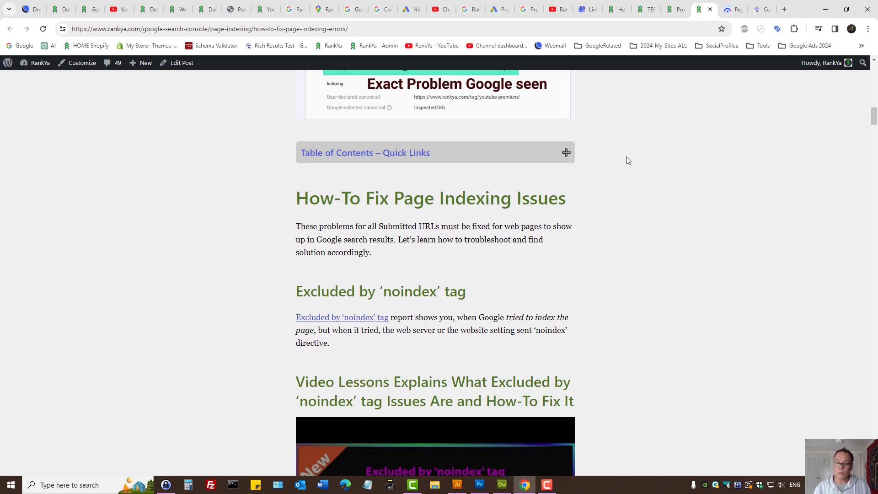
left_click(613, 6)
scroll(491, 174, "up", 15)
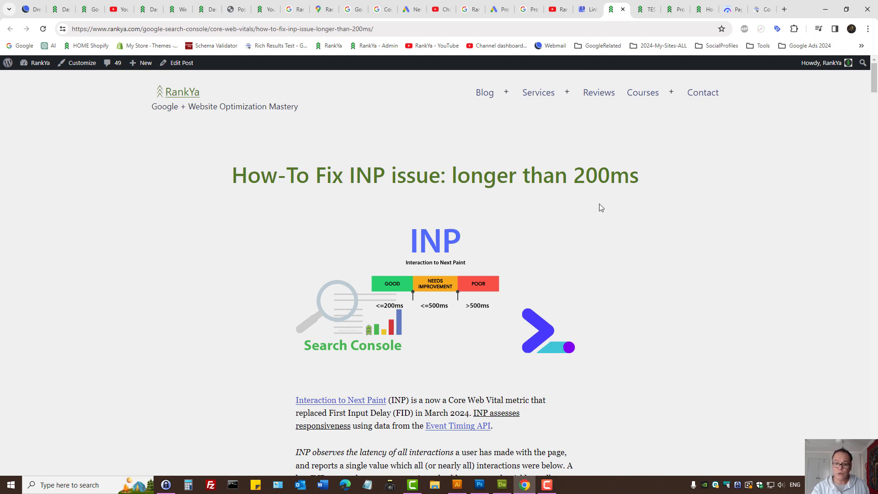
Open DevTools with device emulation and widen the viewport to 812 pixels.
key("F12")
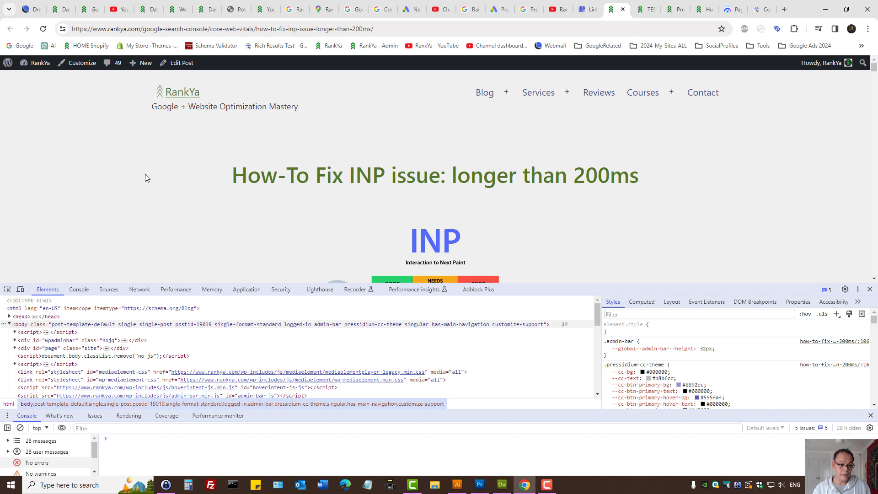
left_click(20, 289)
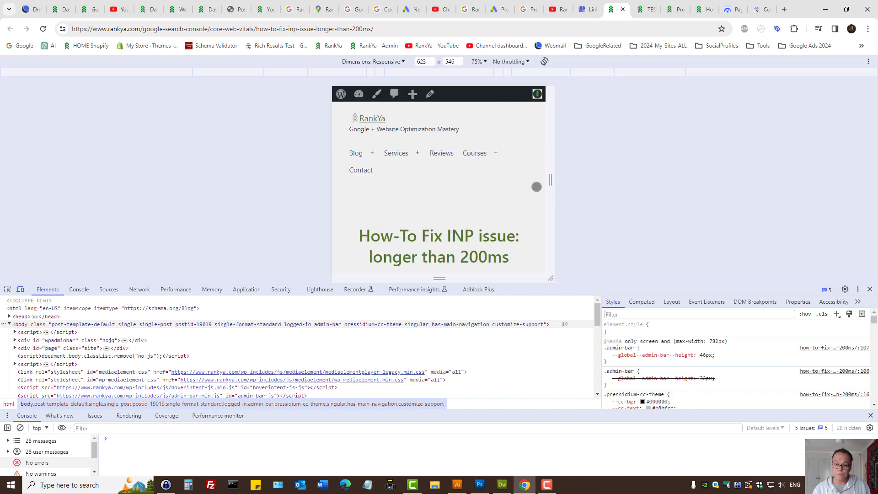
left_click_drag(550, 181, 512, 181)
Emulate an iPad Pro at 1024x1366 and test the Blog and Services submenus.
left_click(373, 61)
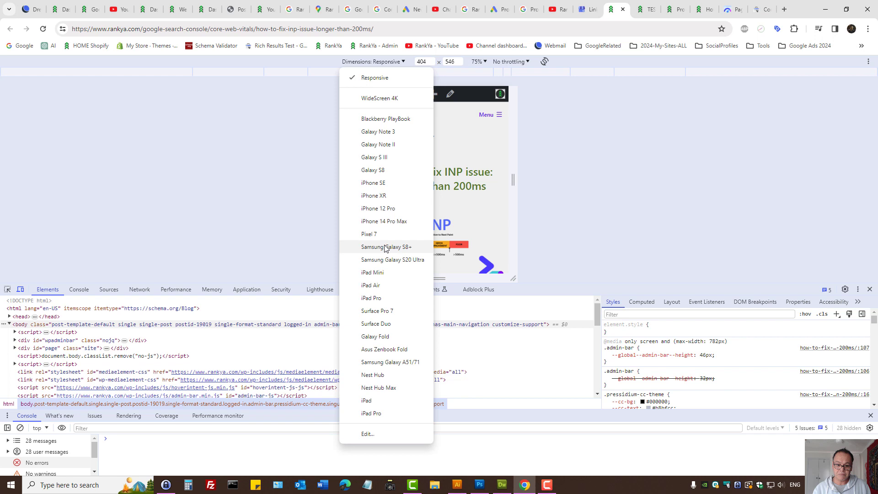
left_click(383, 299)
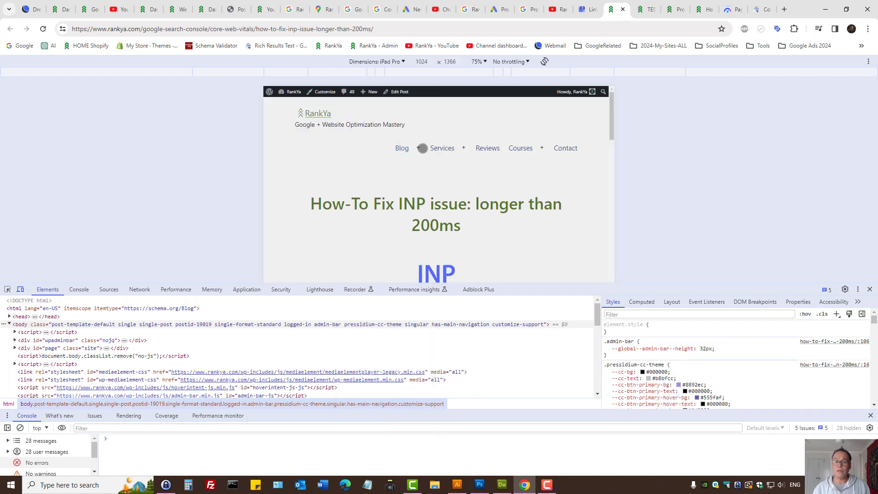
left_click(418, 148)
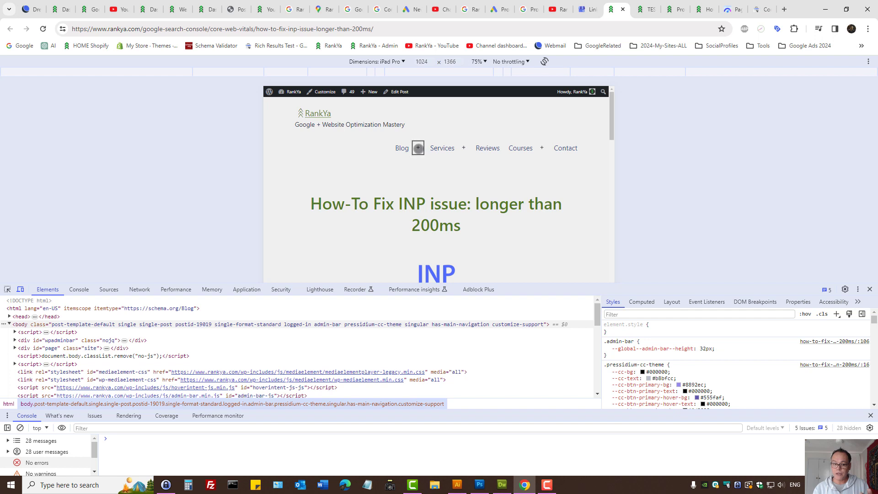
left_click(415, 149)
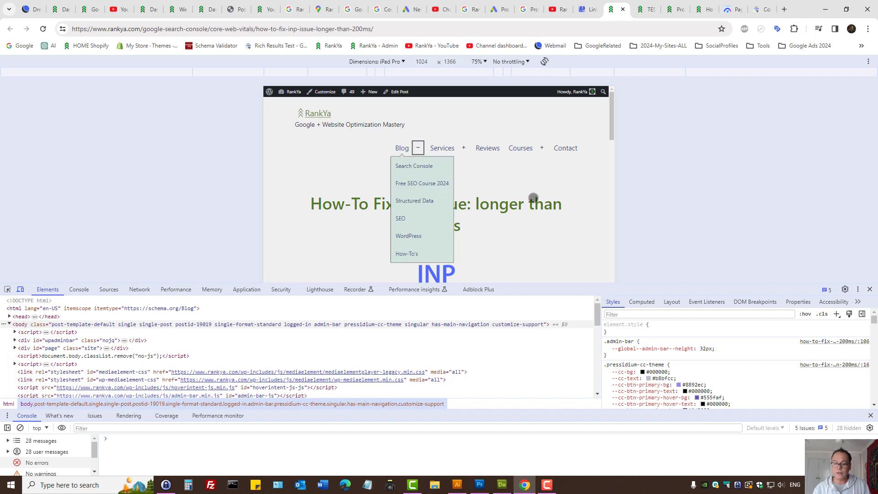
left_click(534, 198)
left_click(464, 147)
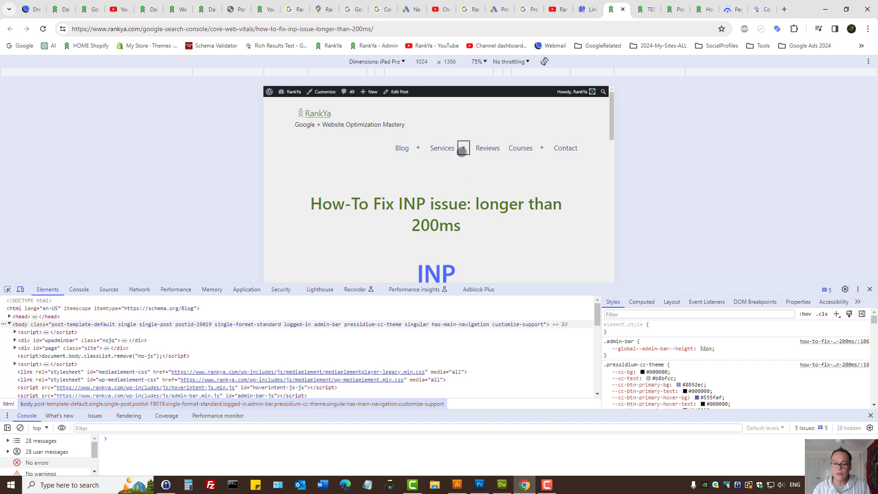
left_click(525, 190)
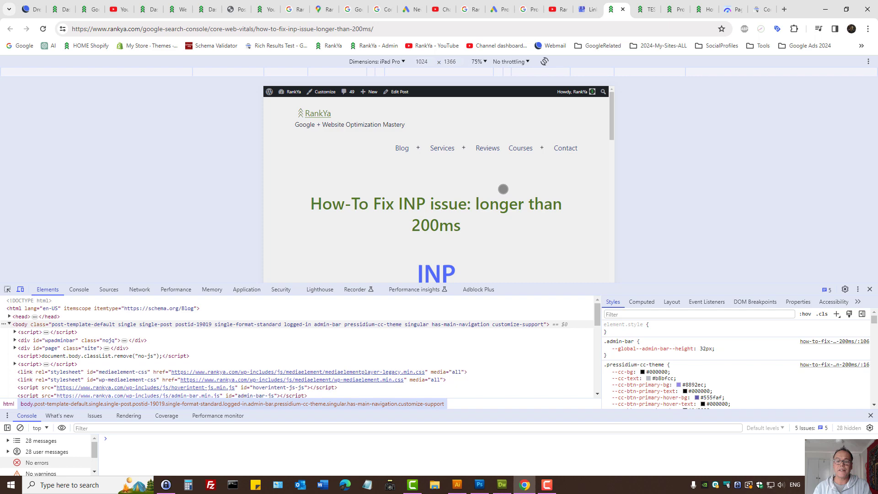
Switch the emulated viewport back to Responsive at 404x546.
scroll(526, 204, "down", 15)
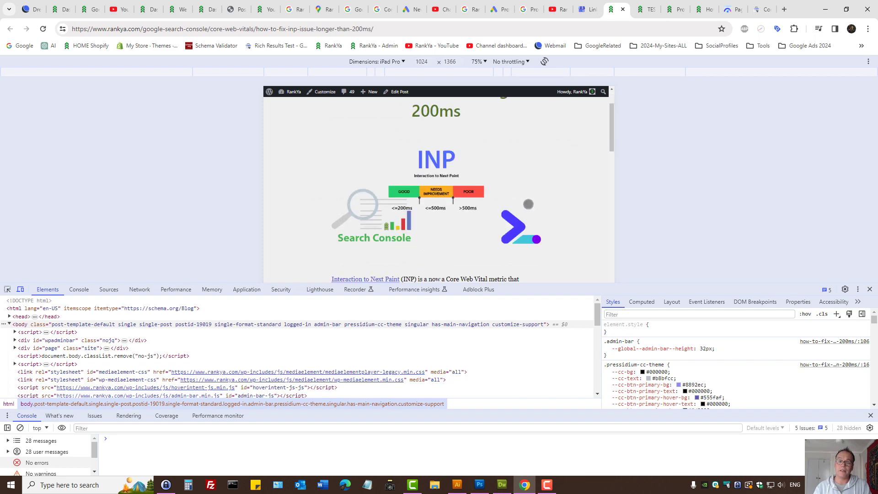
scroll(498, 215, "up", 3)
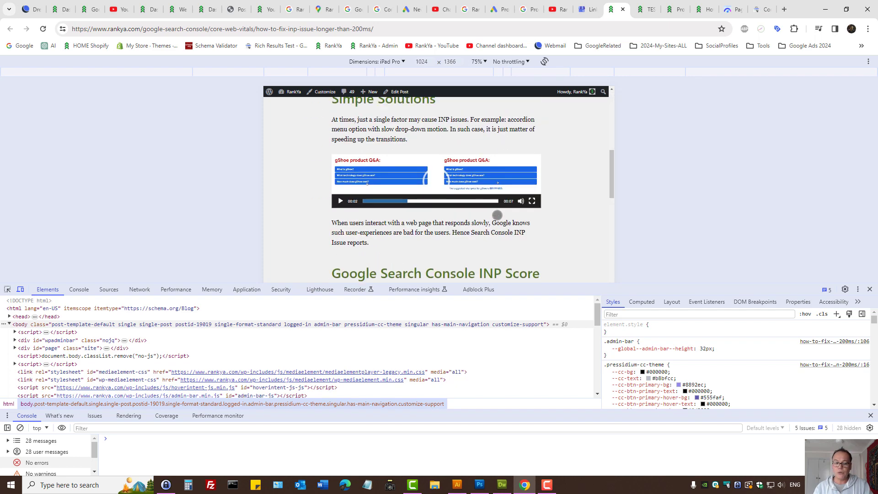
scroll(483, 222, "down", 3)
scroll(436, 201, "up", 3)
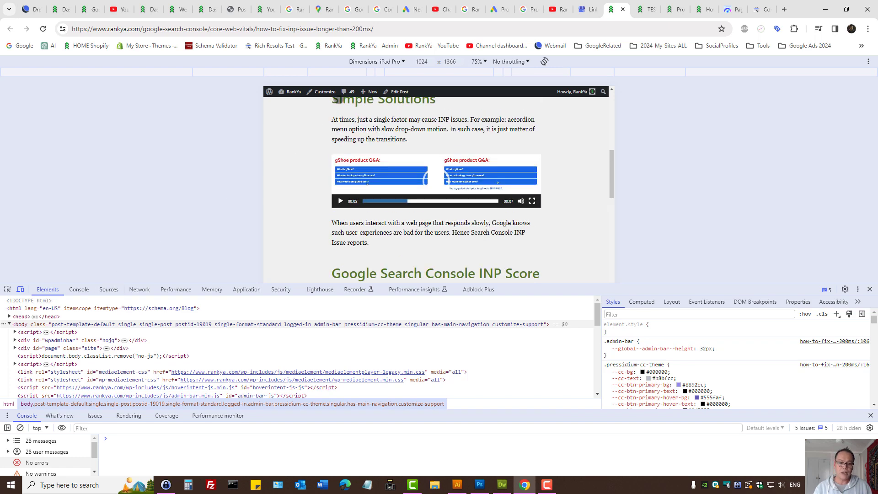
left_click(376, 61)
left_click(380, 78)
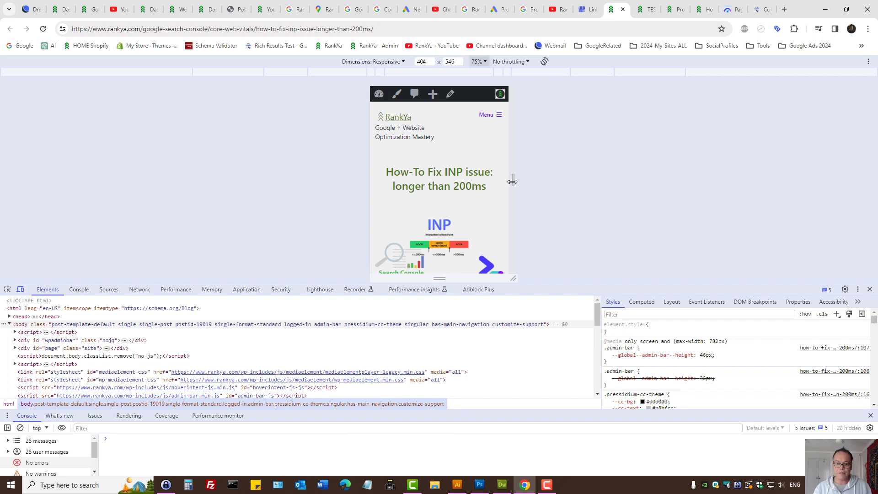
Turn off device emulation so the article renders at desktop width.
left_click(20, 289)
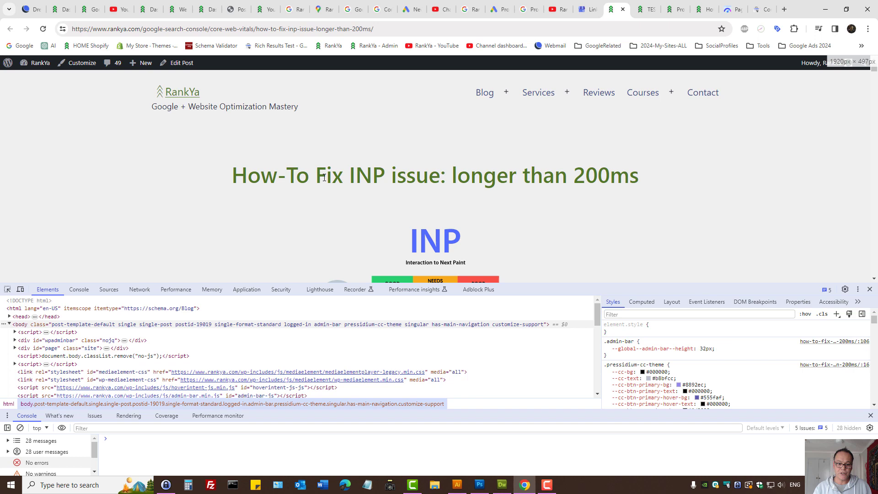
left_click_drag(326, 176, 571, 168)
scroll(624, 192, "down", 5)
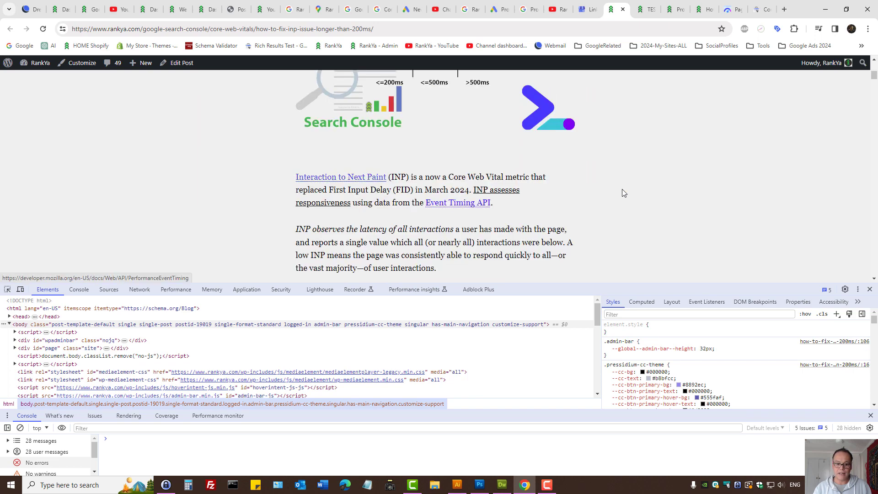
scroll(622, 193, "down", 5)
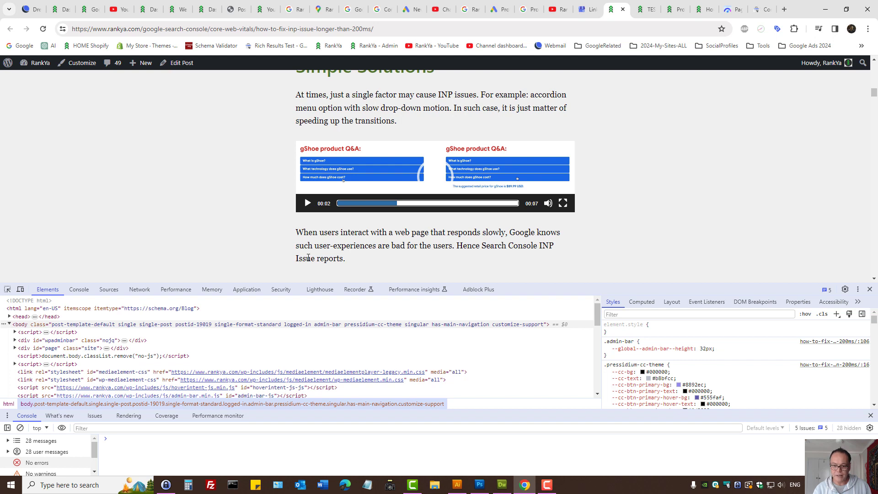
Pause the gShoe demo video at 00:05 and clear the article text selection.
left_click_drag(326, 95, 419, 94)
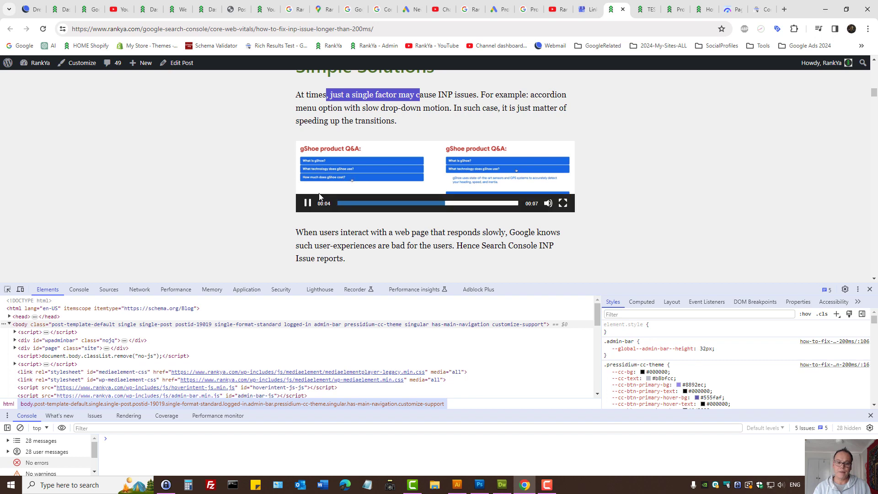
left_click(308, 203)
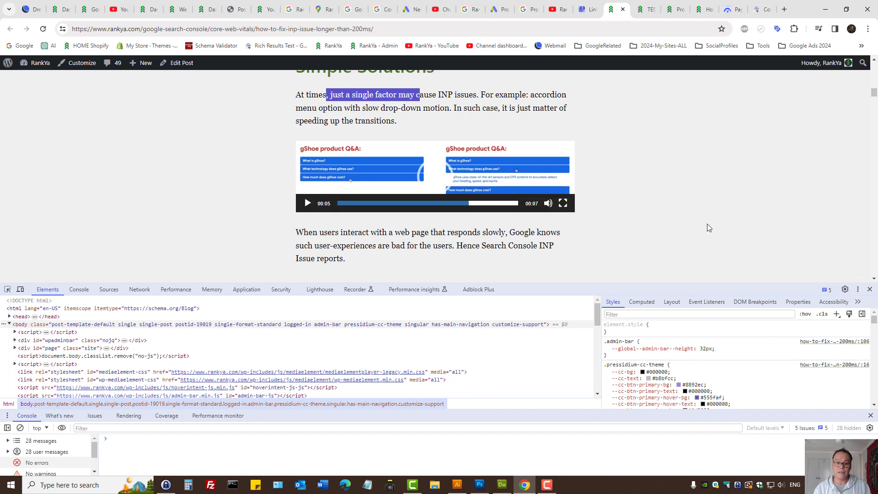
scroll(470, 175, "up", 3)
left_click_drag(315, 141, 407, 142)
left_click(414, 167)
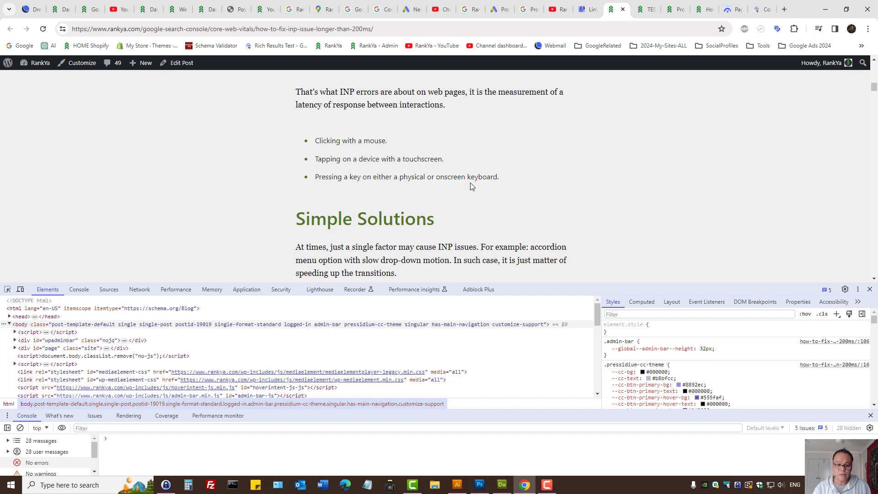
scroll(475, 182, "down", 3)
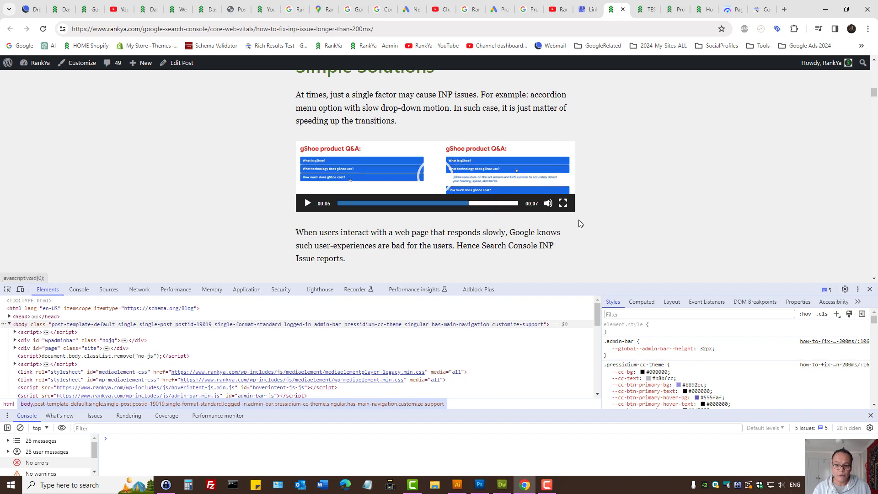
scroll(579, 220, "down", 5)
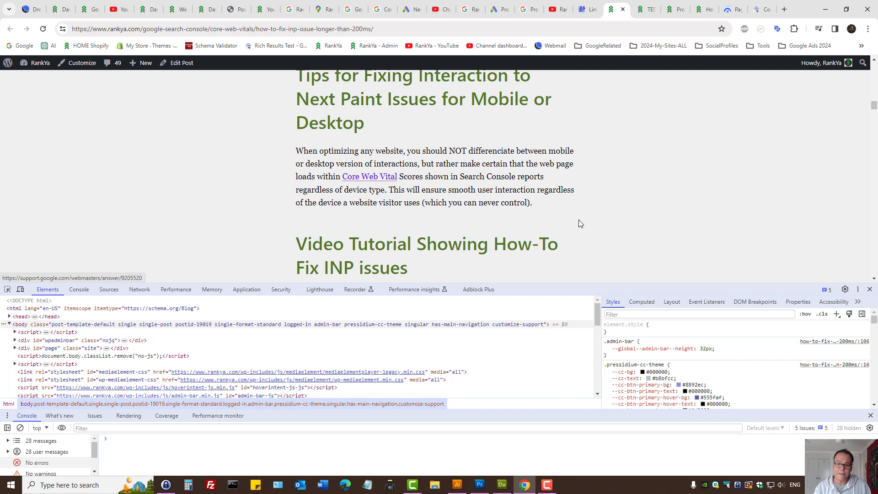
Close DevTools and switch to the Apr 10, 2024 PageSpeed Insights report.
left_click(871, 289)
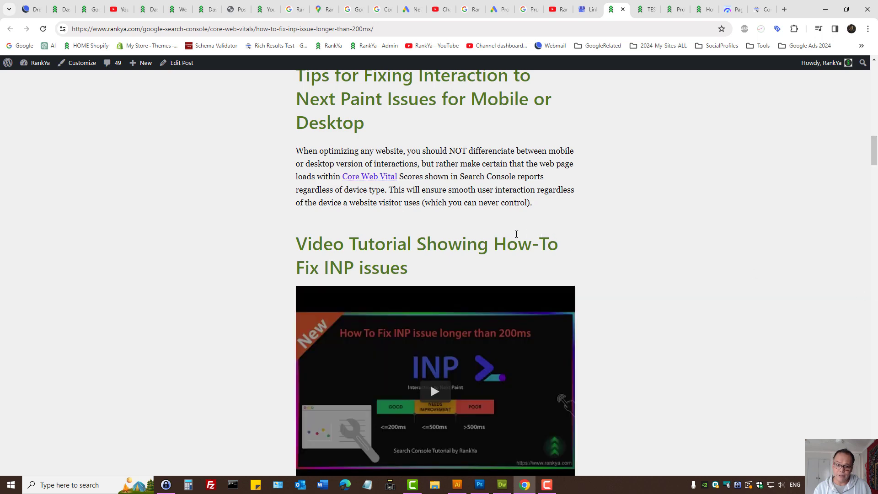
scroll(491, 232, "up", 20)
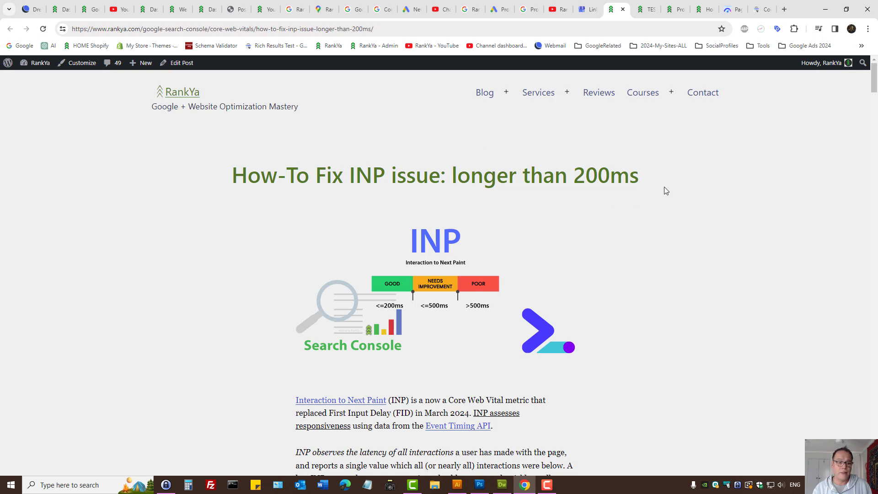
left_click(732, 9)
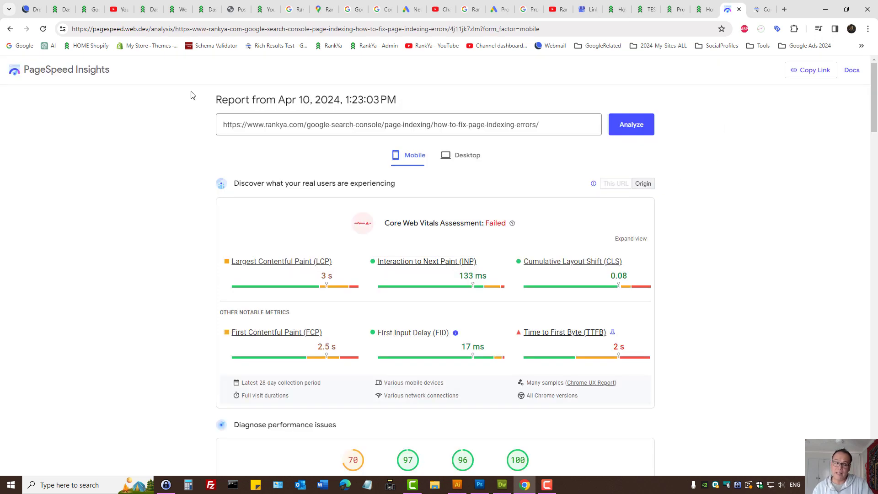
Re-expand 'Minimizes main-thread work' in the TBT diagnostics, showing Script Evaluation at 934 ms.
scroll(671, 277, "down", 7)
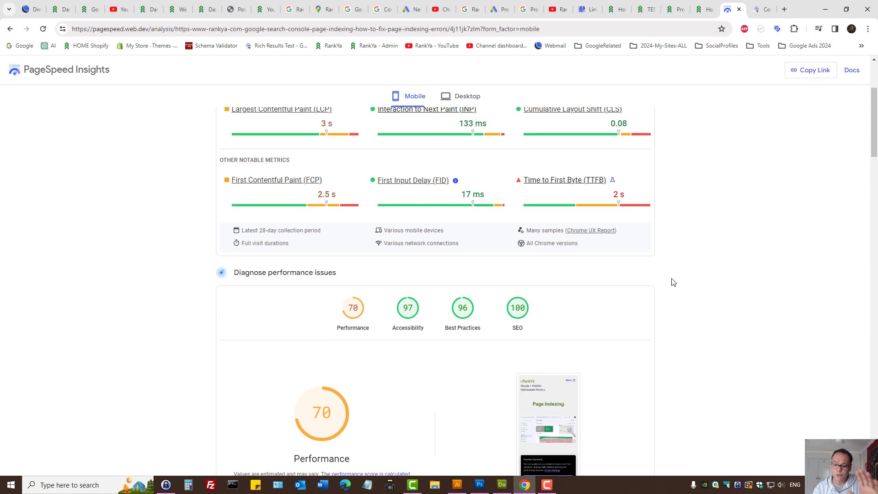
scroll(673, 282, "down", 6)
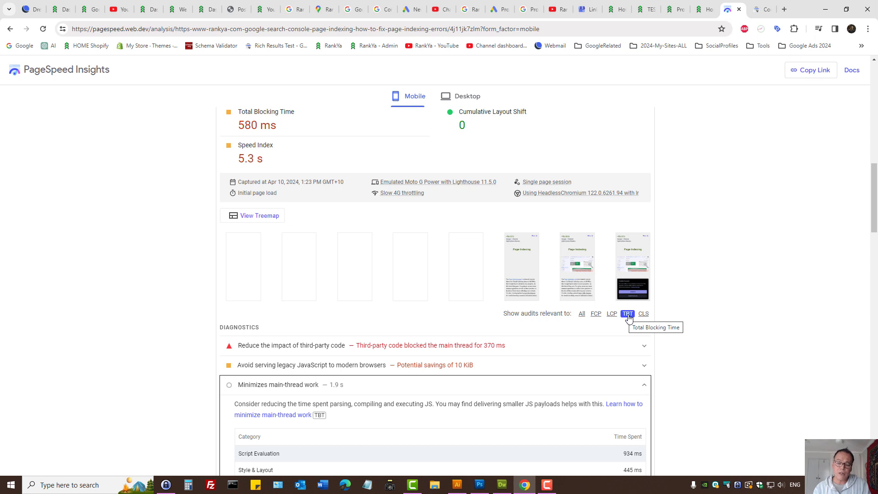
scroll(616, 322, "down", 7)
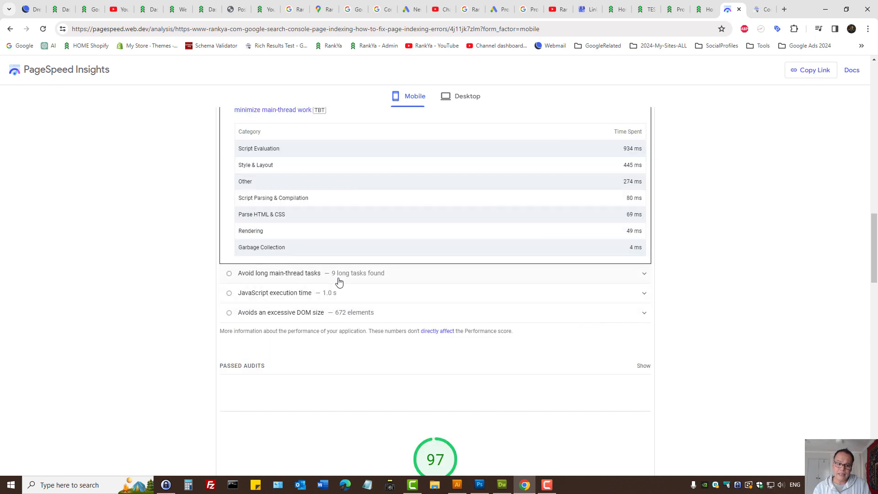
scroll(337, 281, "up", 3)
left_click_drag(237, 306, 291, 305)
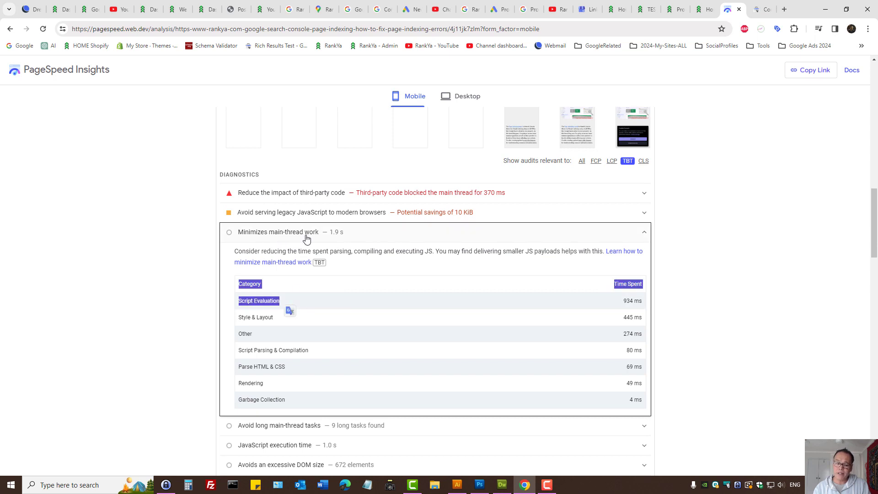
left_click(264, 237)
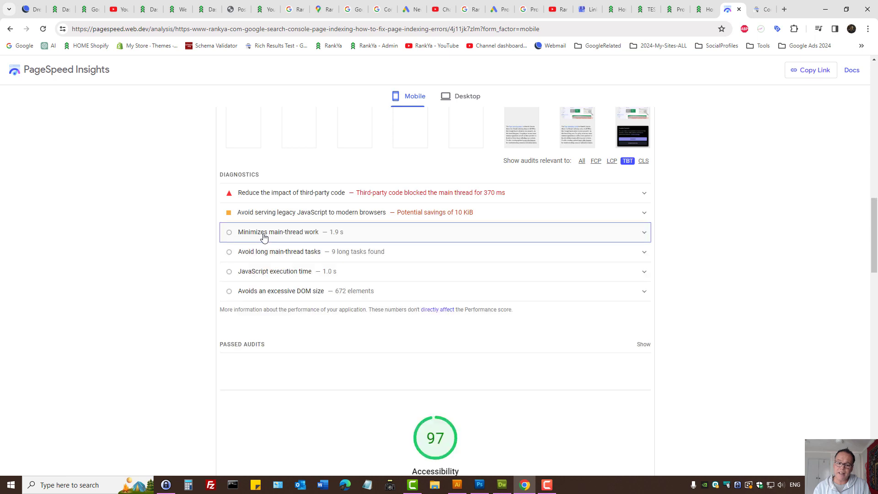
left_click(264, 236)
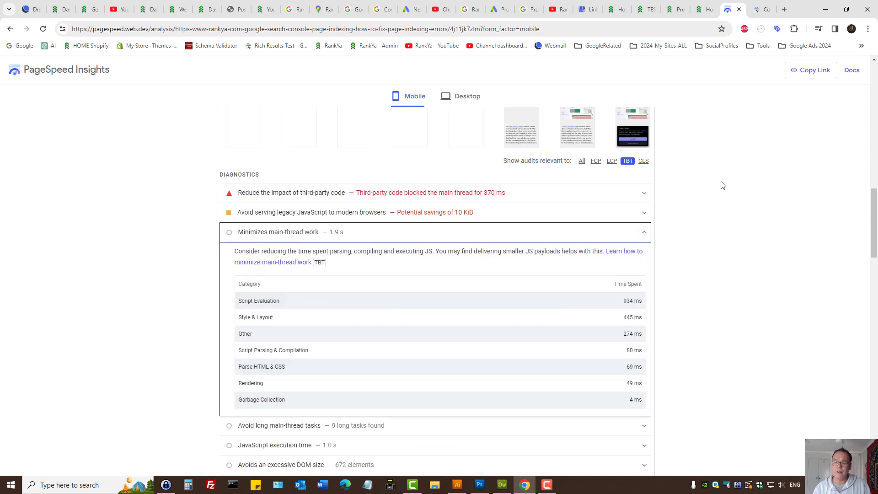
Return to the RankYa INP article and scroll down through it.
left_click(614, 10)
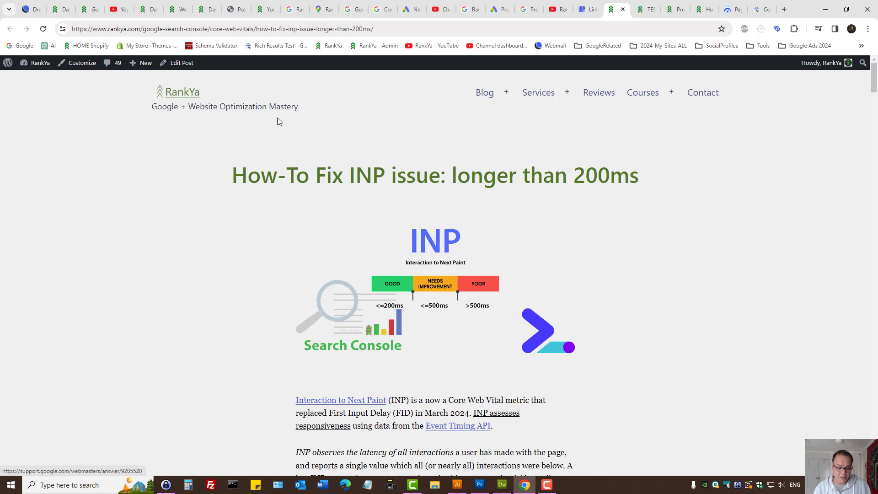
scroll(278, 118, "down", 20)
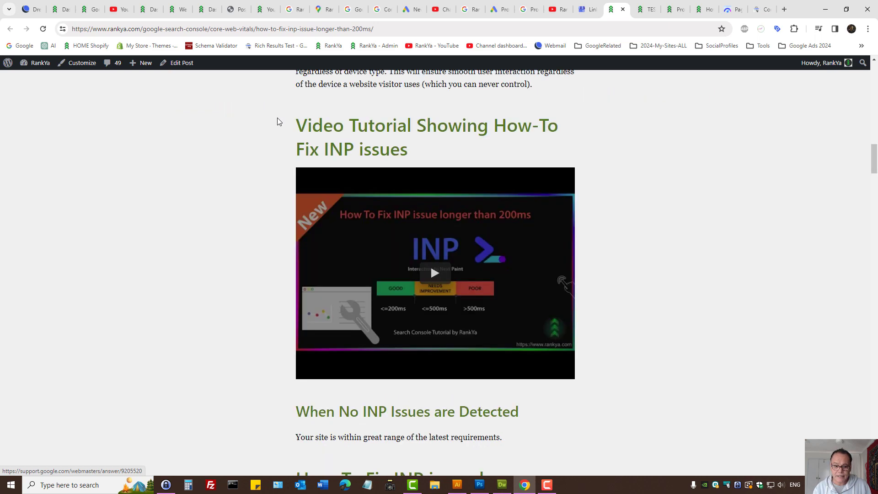
scroll(278, 121, "down", 15)
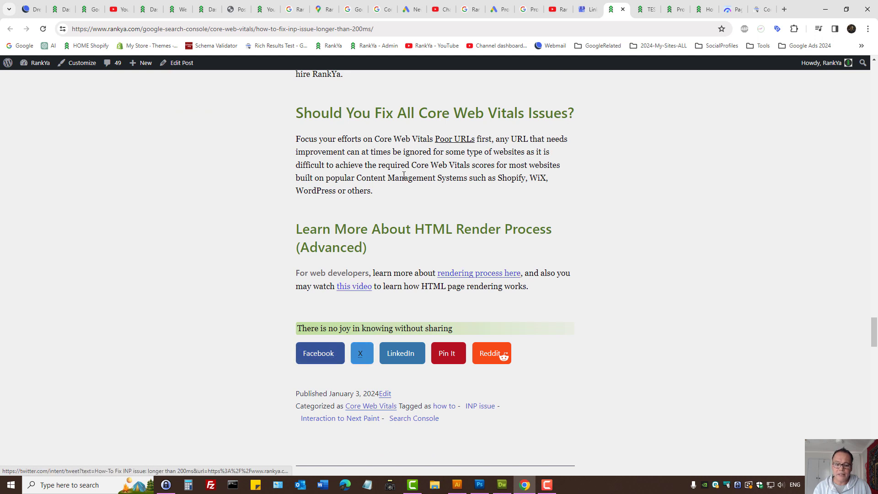
Tab through the share links to Core Web Vitals, then select 'longer than 200ms' in the title.
key("Tab")
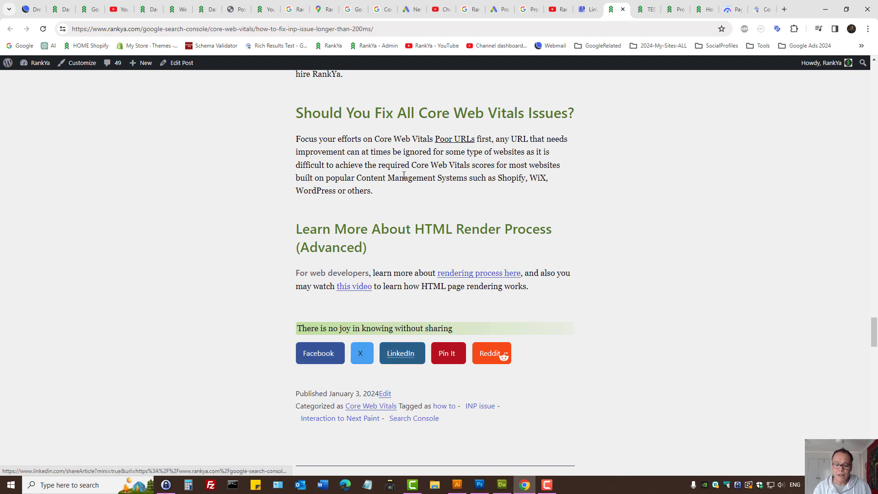
key("Tab")
key("Tab")
key("Tab")
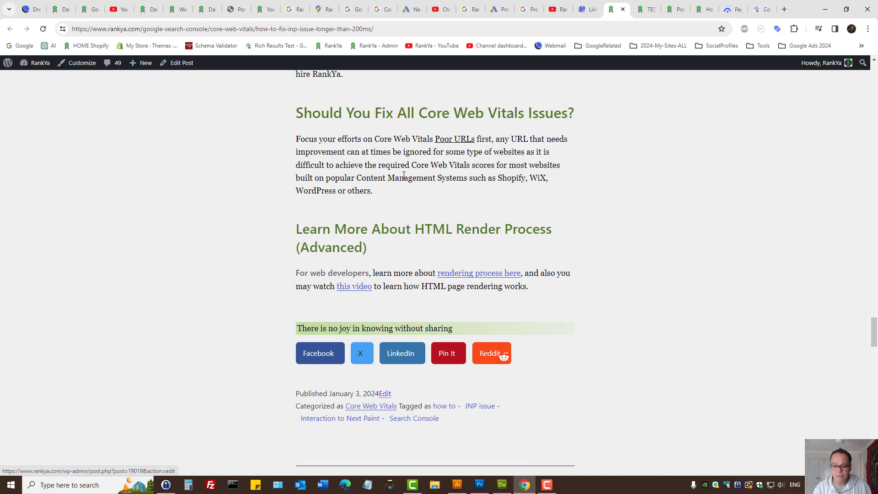
key("Tab")
scroll(375, 234, "up", 10)
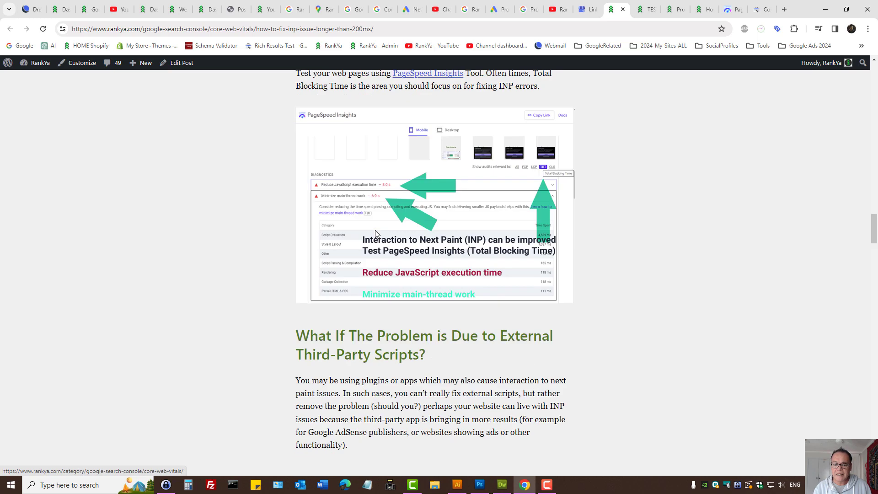
scroll(375, 233, "up", 5)
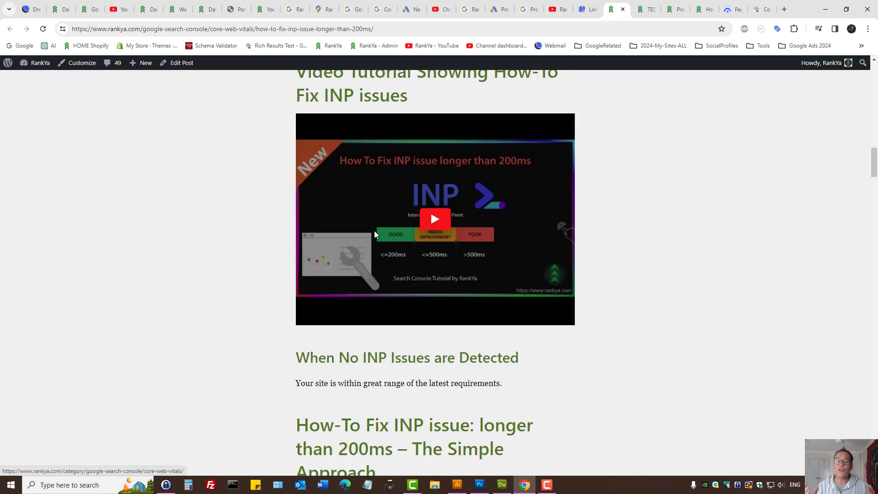
scroll(391, 234, "up", 20)
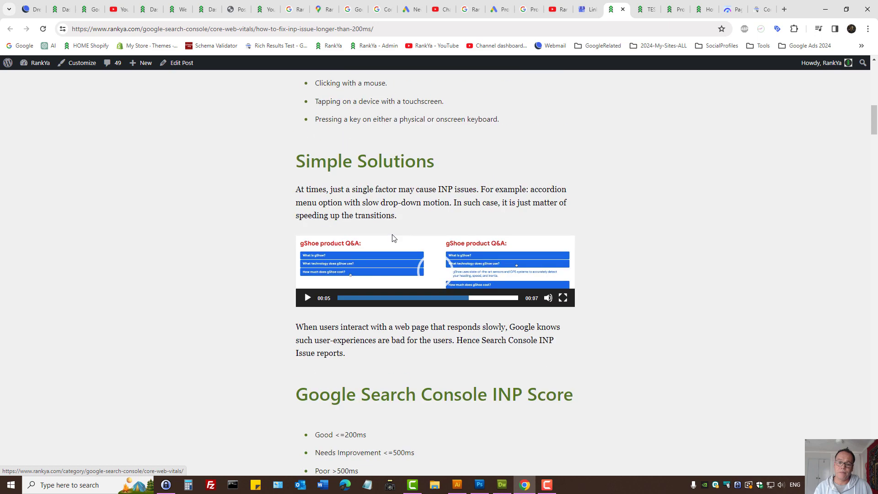
left_click_drag(454, 175, 644, 175)
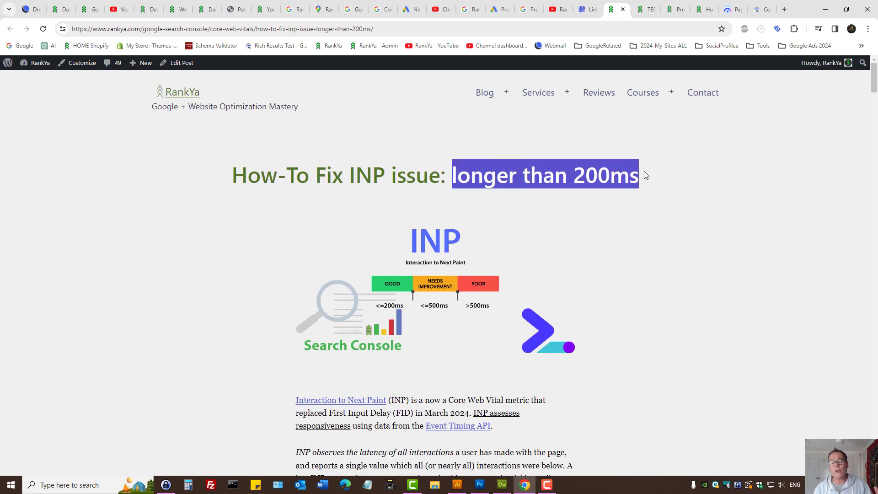
left_click(645, 175)
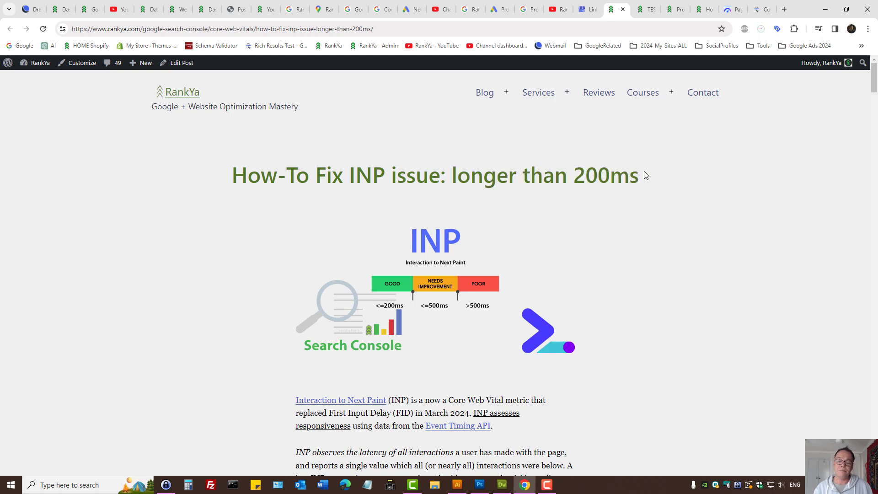
left_click(556, 4)
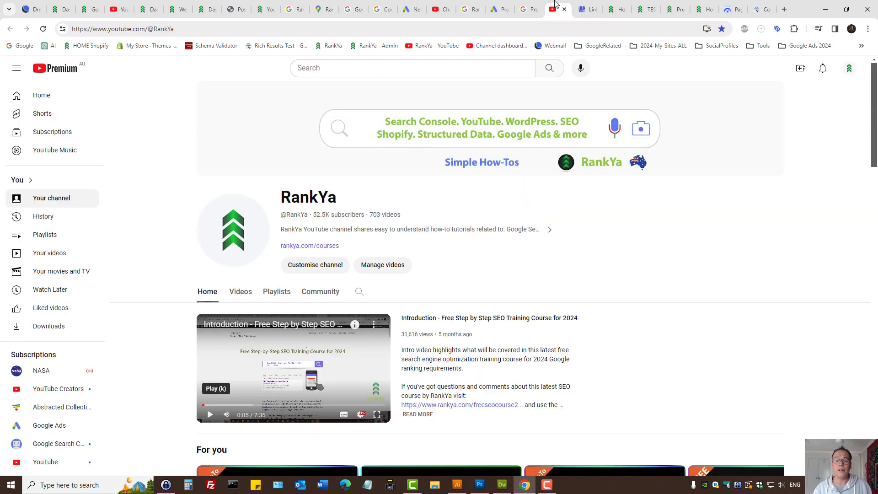
left_click(615, 8)
scroll(558, 223, "down", 15)
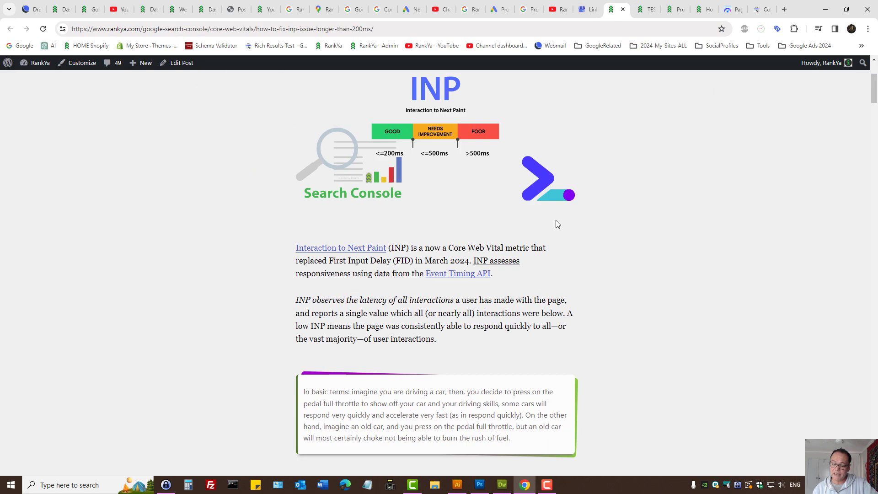
scroll(549, 242, "down", 15)
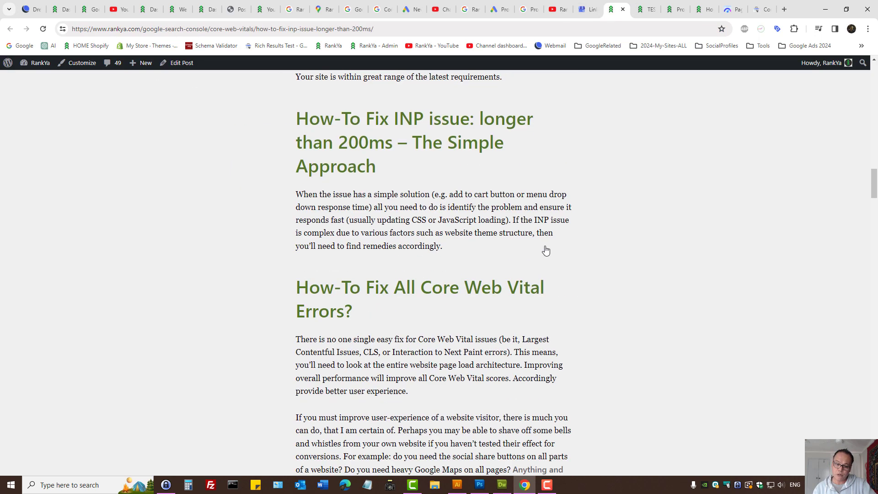
scroll(547, 248, "up", 3)
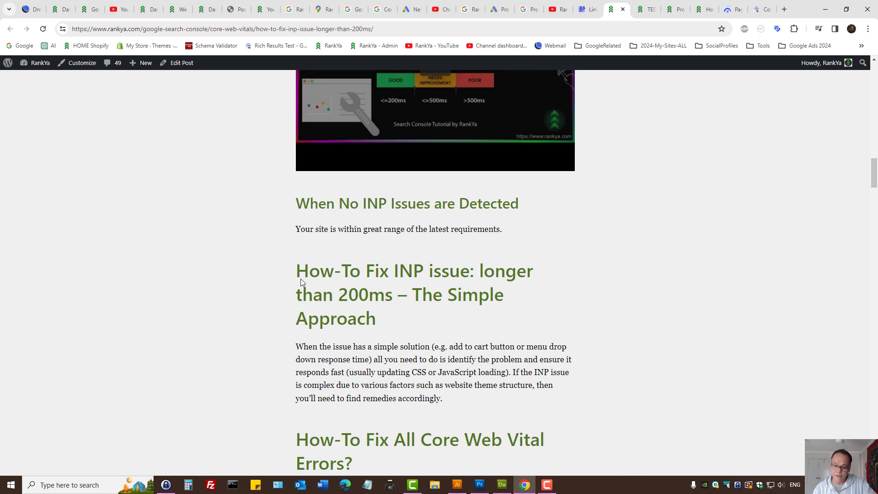
left_click_drag(298, 275, 427, 361)
left_click(528, 400)
scroll(528, 396, "down", 3)
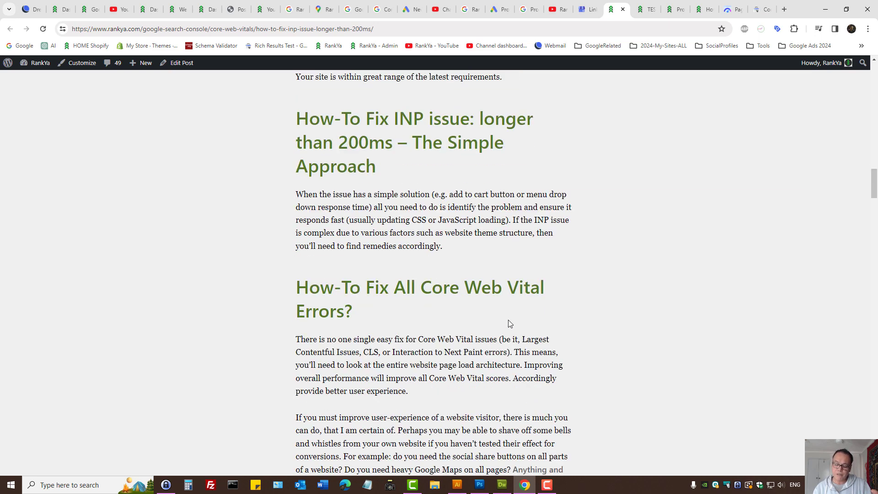
scroll(594, 215, "up", 12)
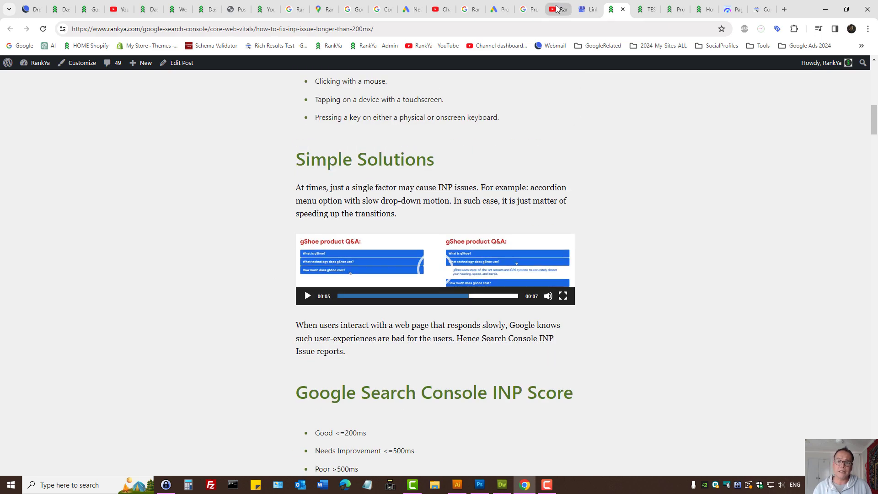